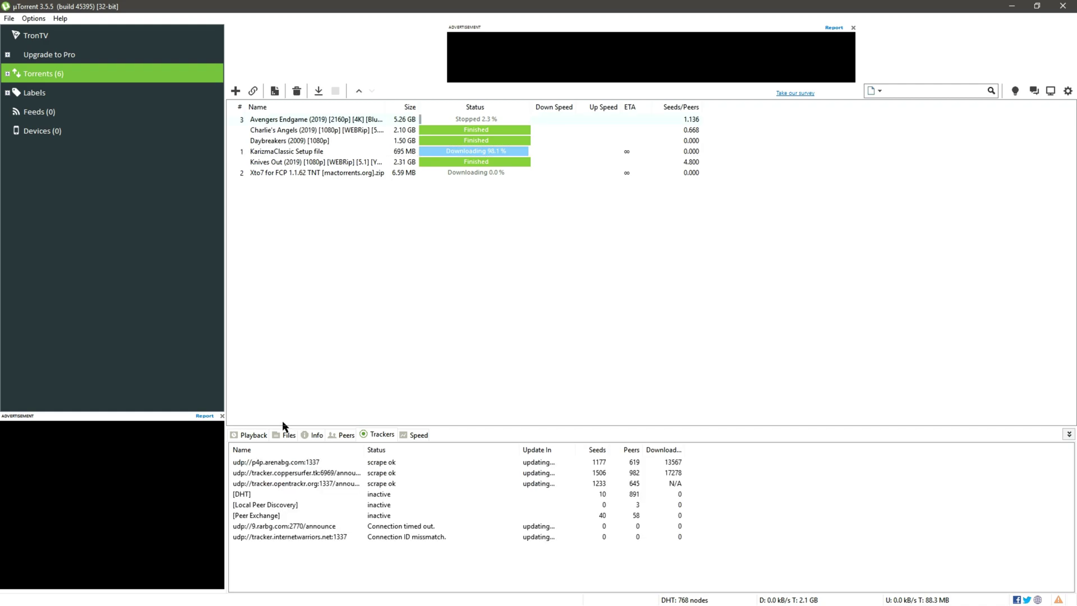
Select the stopped Avengers Endgame (2019) torrent and view its Info tab transfer details.
click(269, 438)
click(284, 441)
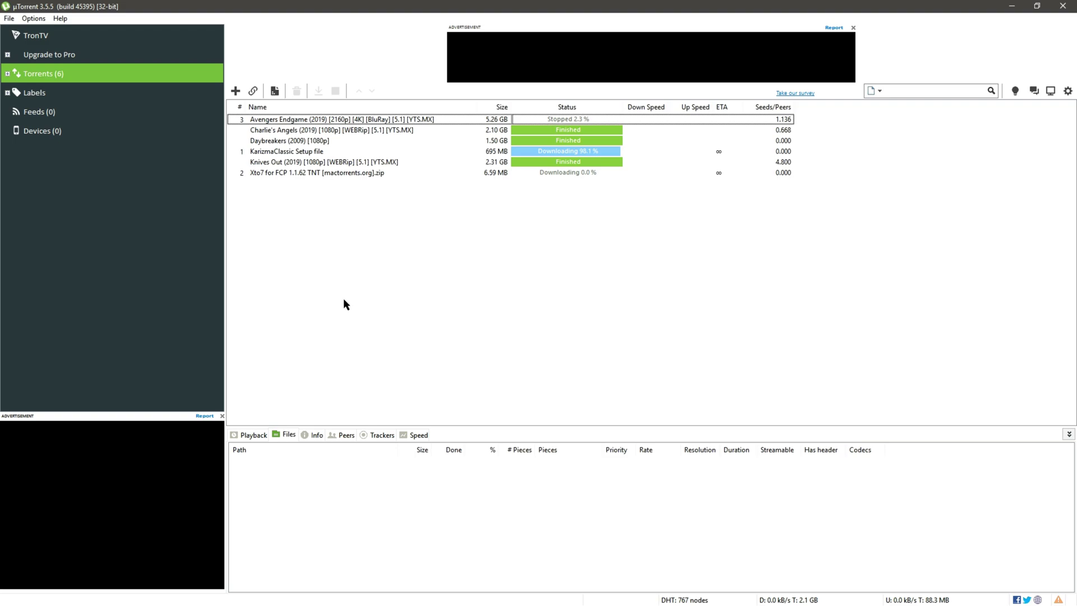
click(318, 436)
click(411, 121)
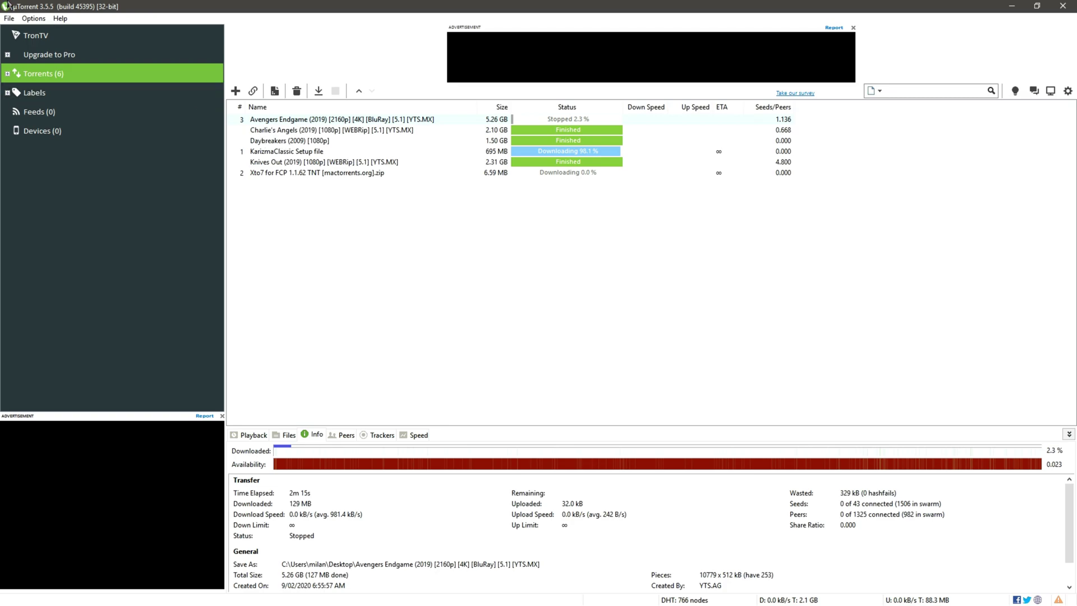
In Preferences > General, turn 'Start µTorrent when Windows Starts' off and back on.
click(33, 20)
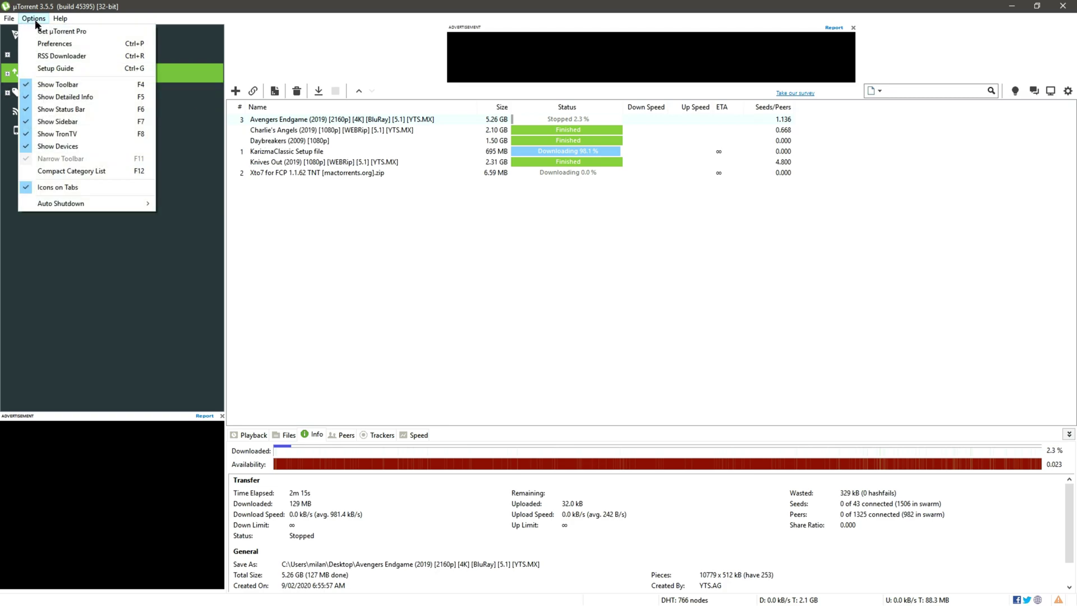
click(47, 44)
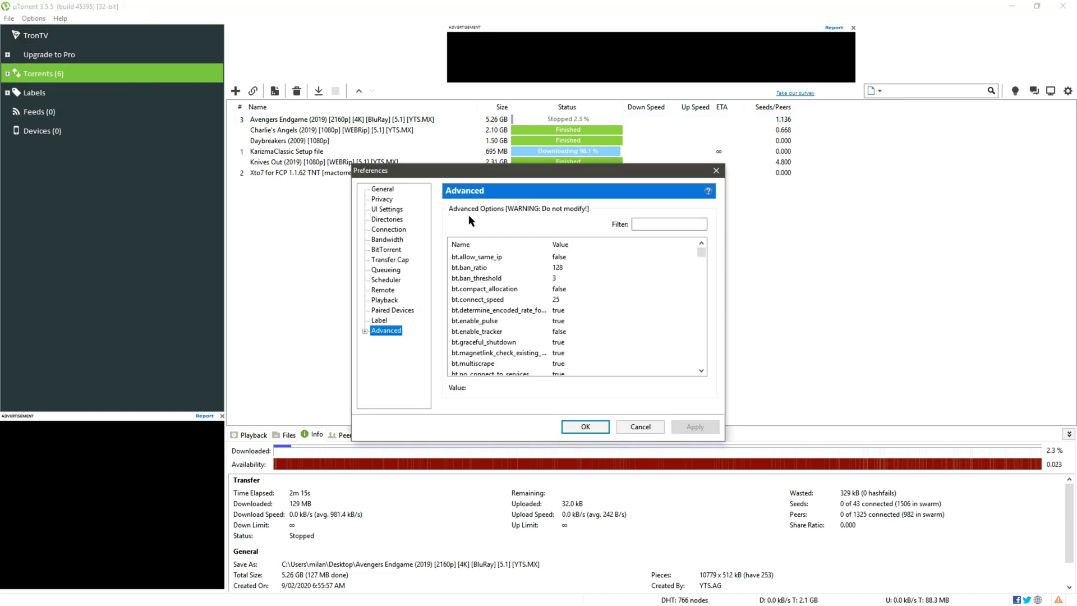
click(381, 191)
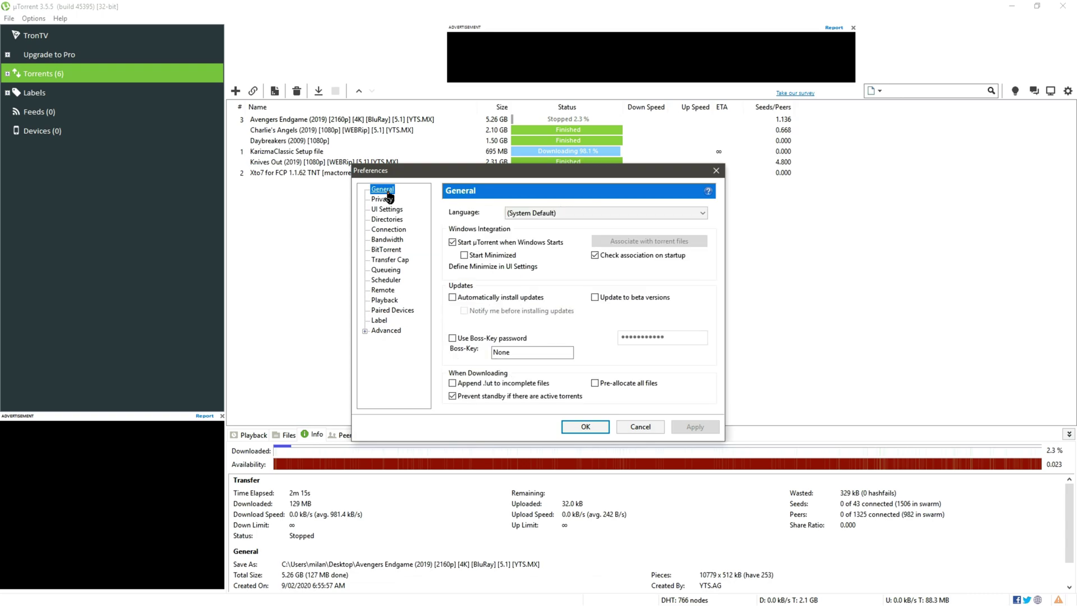
click(452, 243)
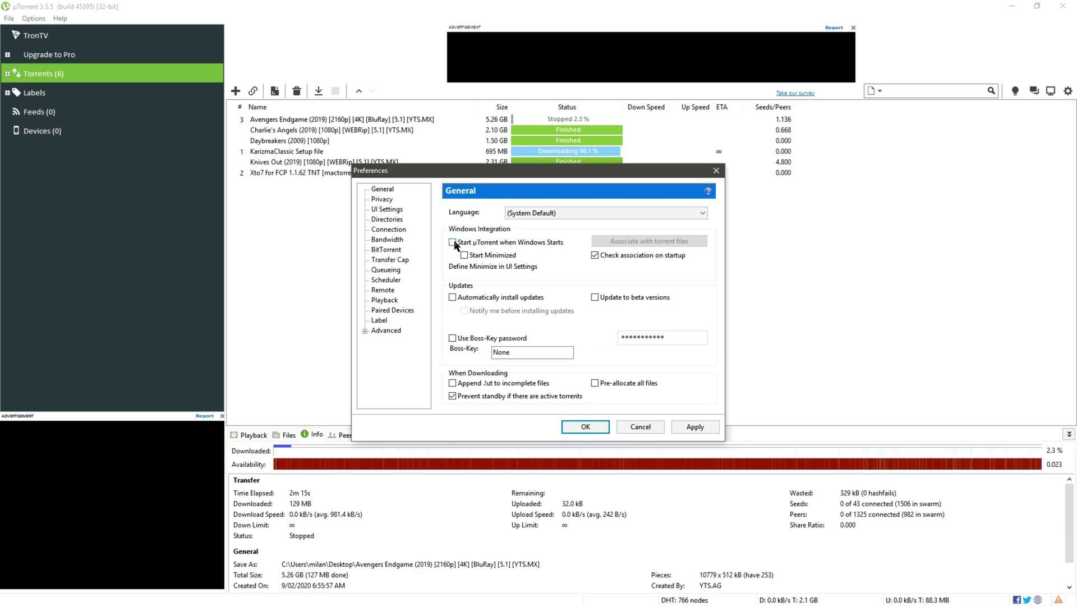
click(454, 243)
On the Connection page, replace incoming port 24727 with 45682.
click(388, 231)
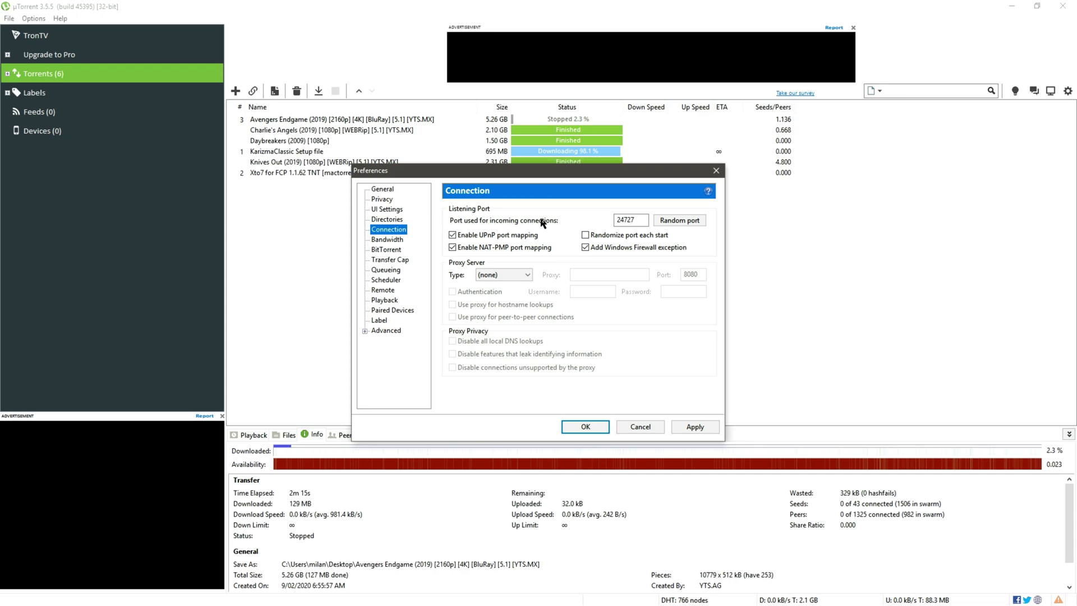
click(622, 224)
double_click(624, 220)
right_click(625, 224)
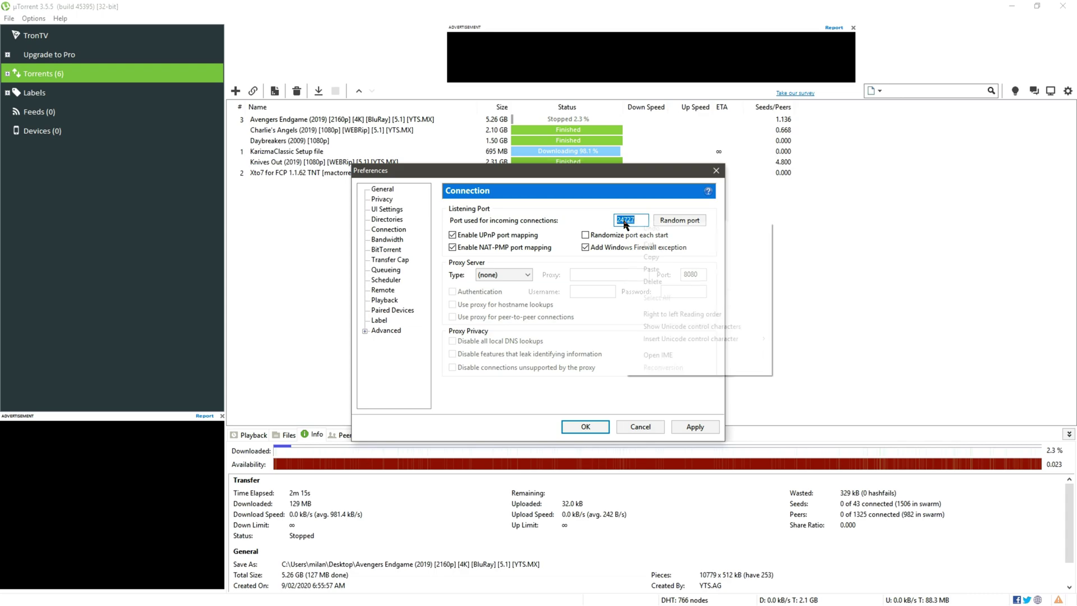
click(649, 281)
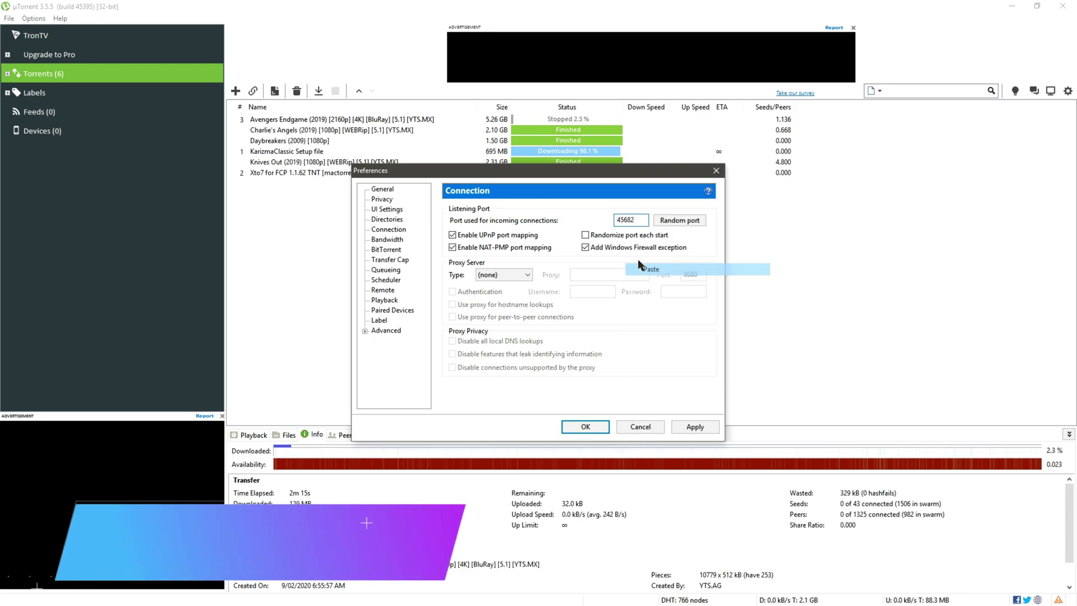
text(45682)
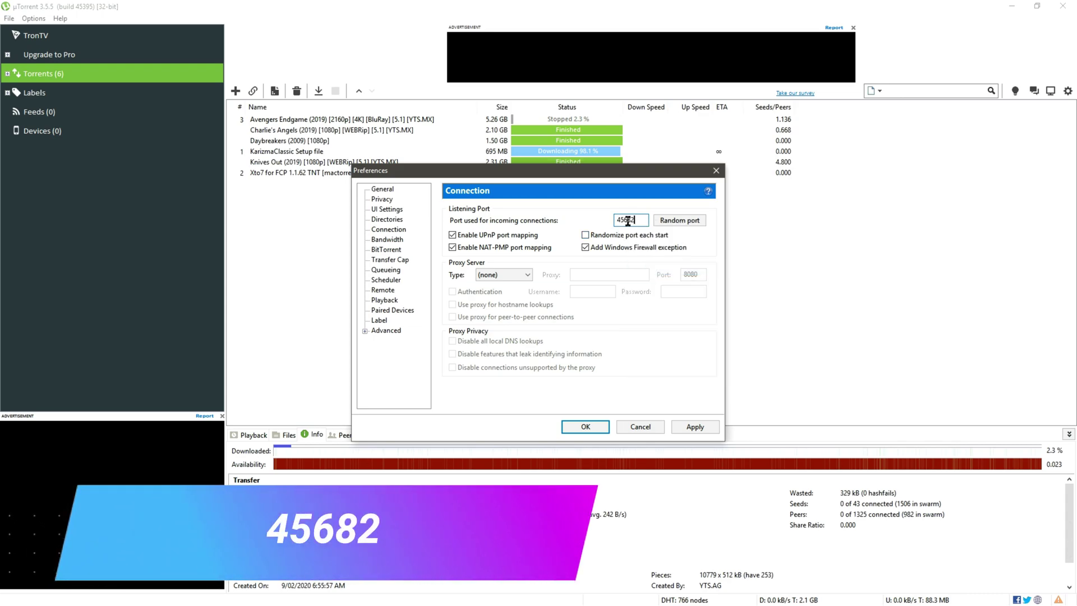
double_click(628, 220)
click(627, 219)
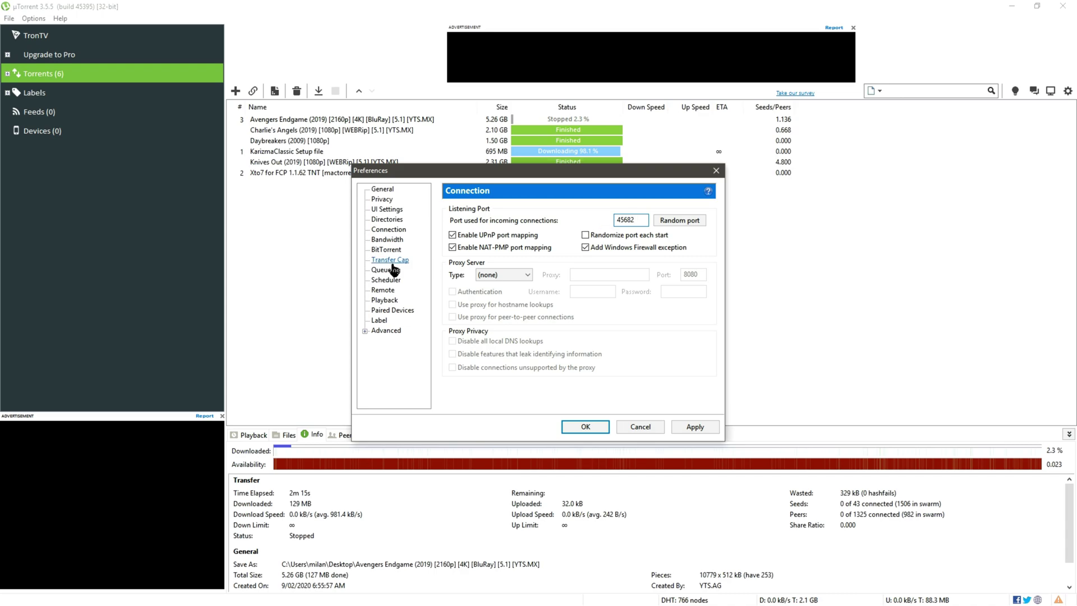
On the Bandwidth page, set global connections to 1000, peers per torrent to 250, upload slots to 20.
click(391, 241)
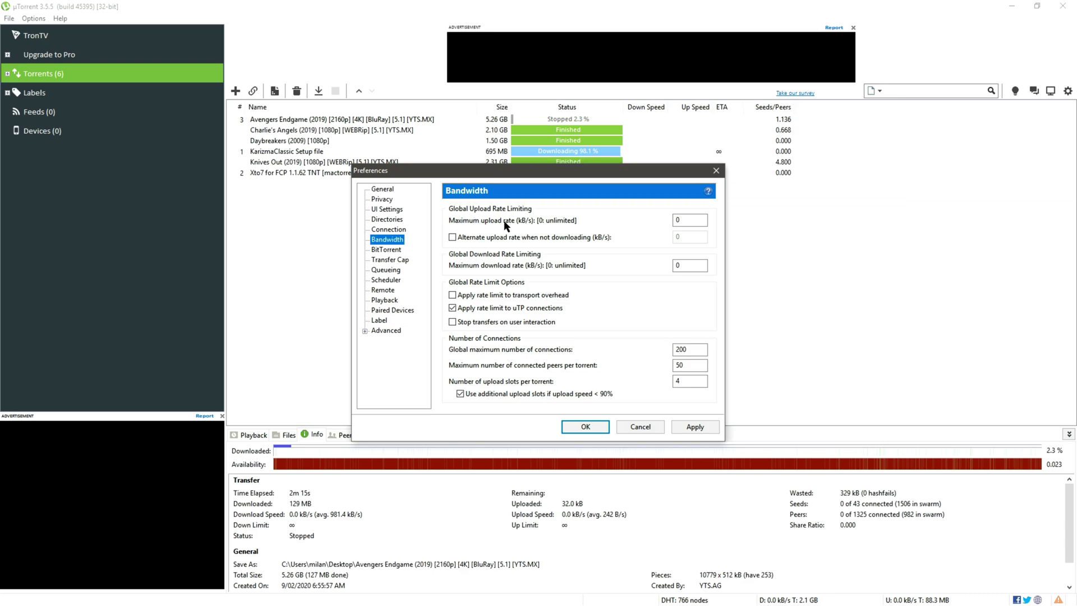
click(690, 219)
click(686, 264)
click(680, 349)
drag(681, 349, 674, 353)
text(10)
click(677, 364)
text(25)
click(678, 380)
double_click(679, 380)
text(20)
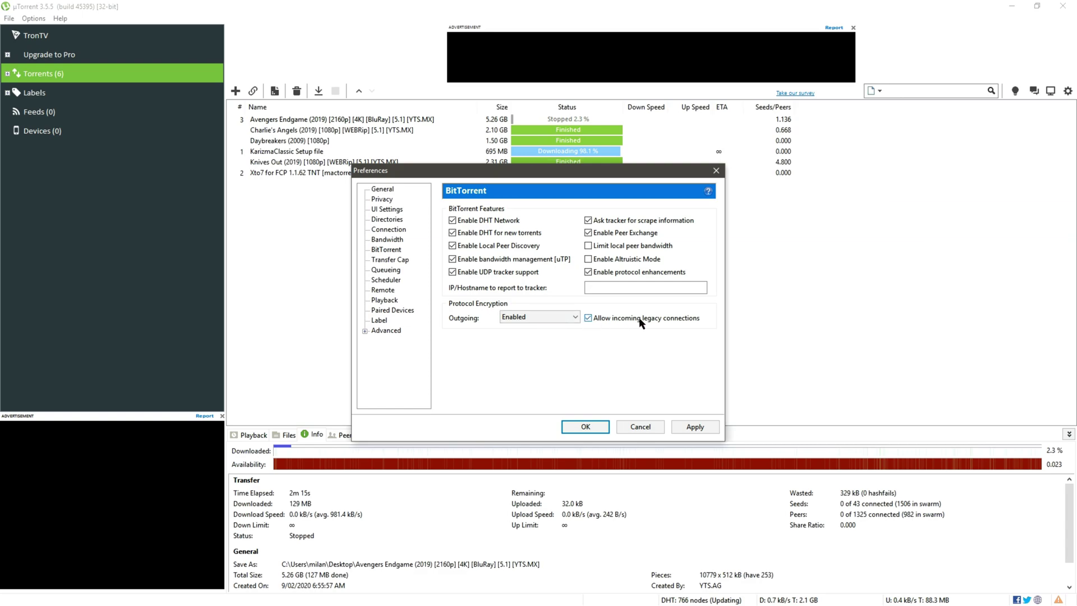
In Advanced settings, filter for 'dht' and change dht.rate from 1 to 2.
click(384, 332)
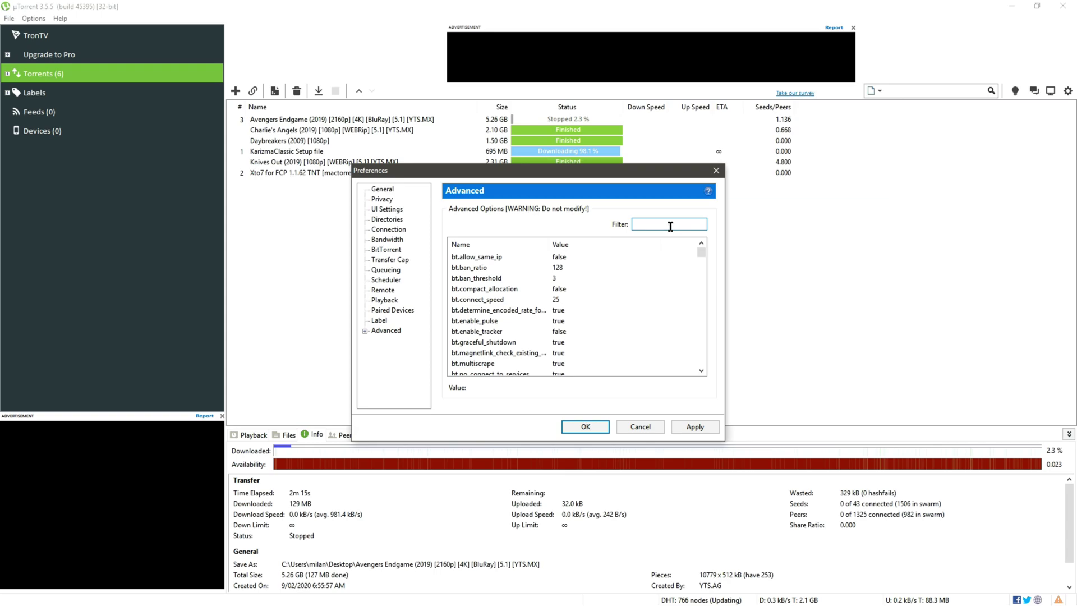
text(dht)
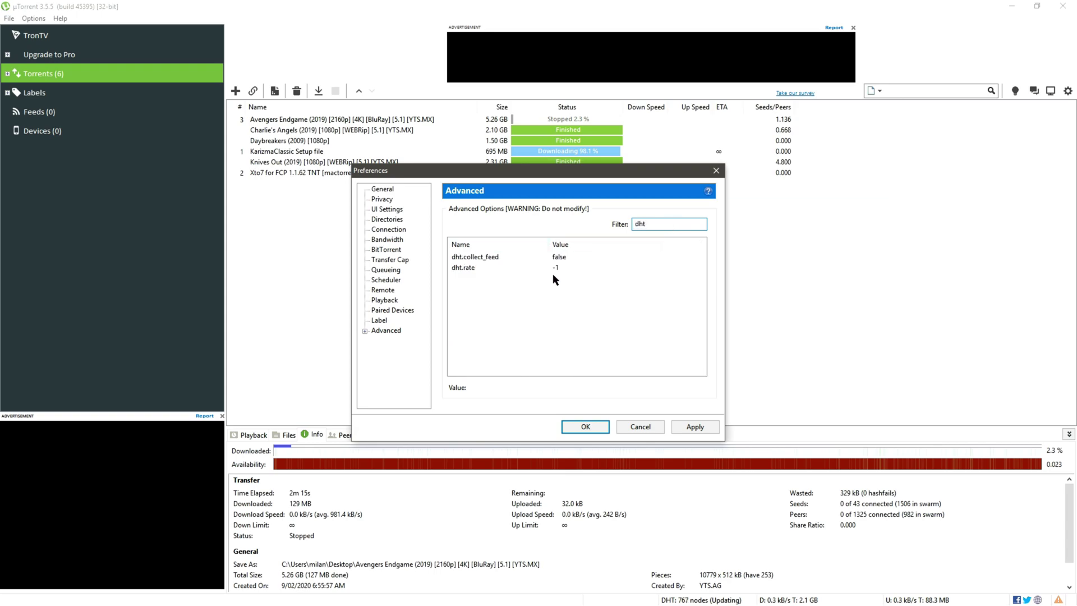
click(554, 268)
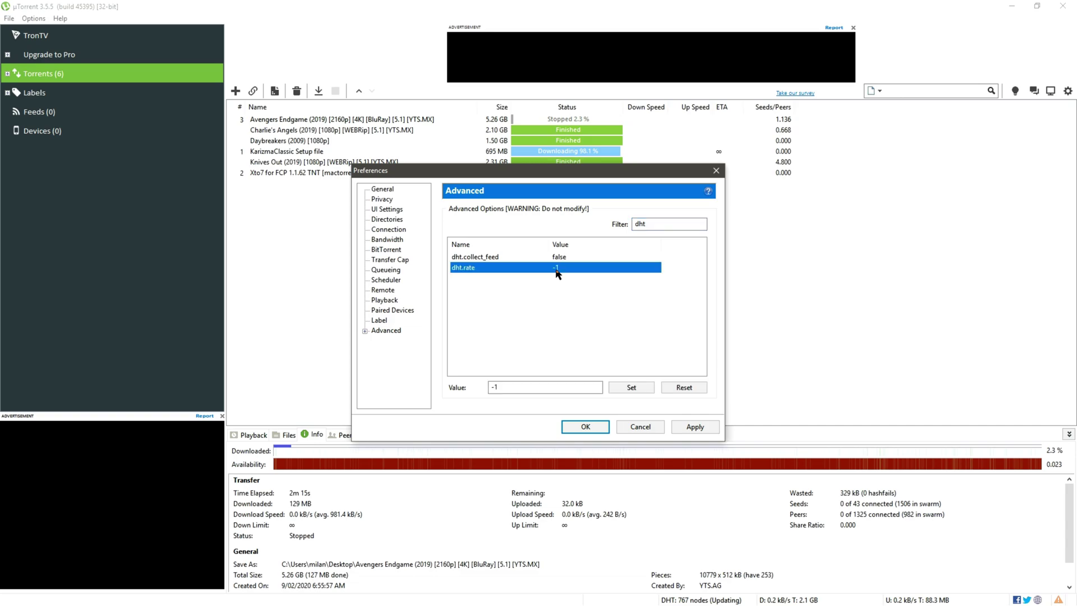
key(alt)
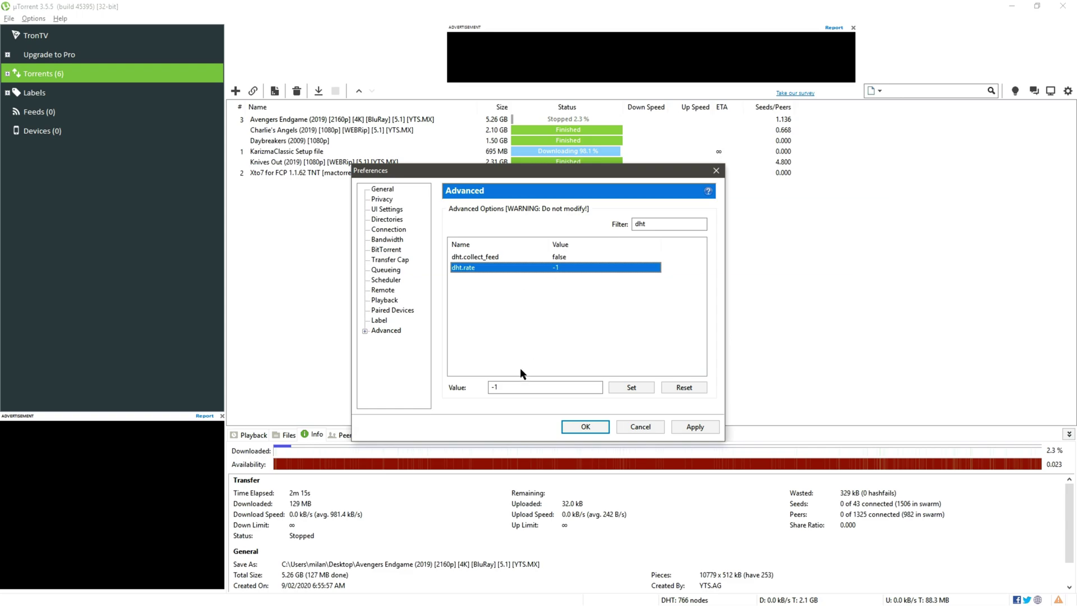
double_click(505, 387)
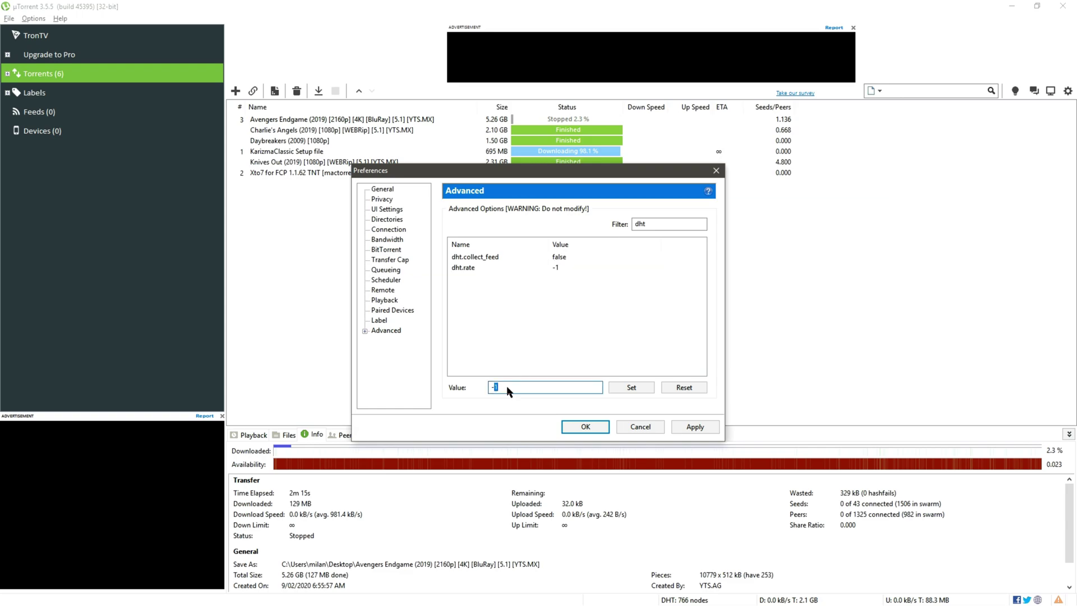
key(BackSpace)
key(BackSpace)
text(2)
click(632, 388)
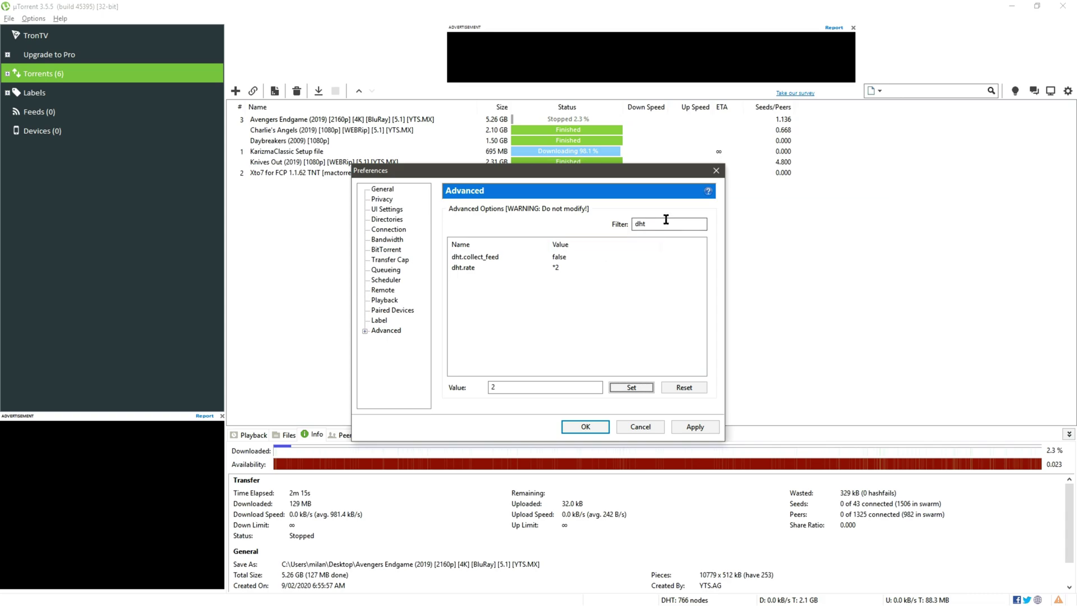
Filter for 'rss', set rss.update_interval to 20, and apply the changes.
click(644, 223)
key(BackSpace)
key(BackSpace)
key(BackSpace)
text(rss)
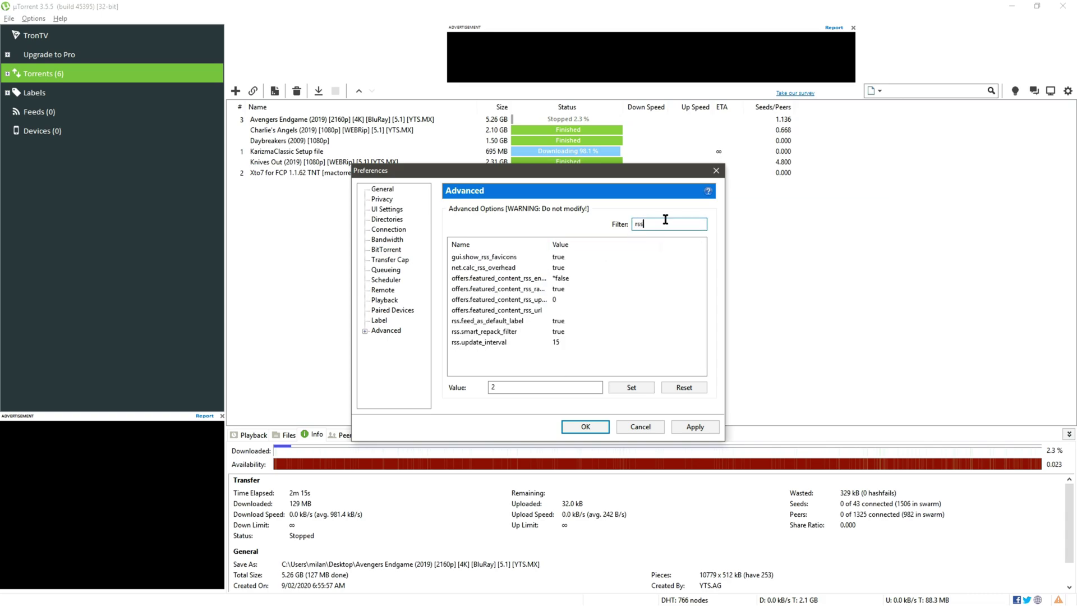
click(478, 342)
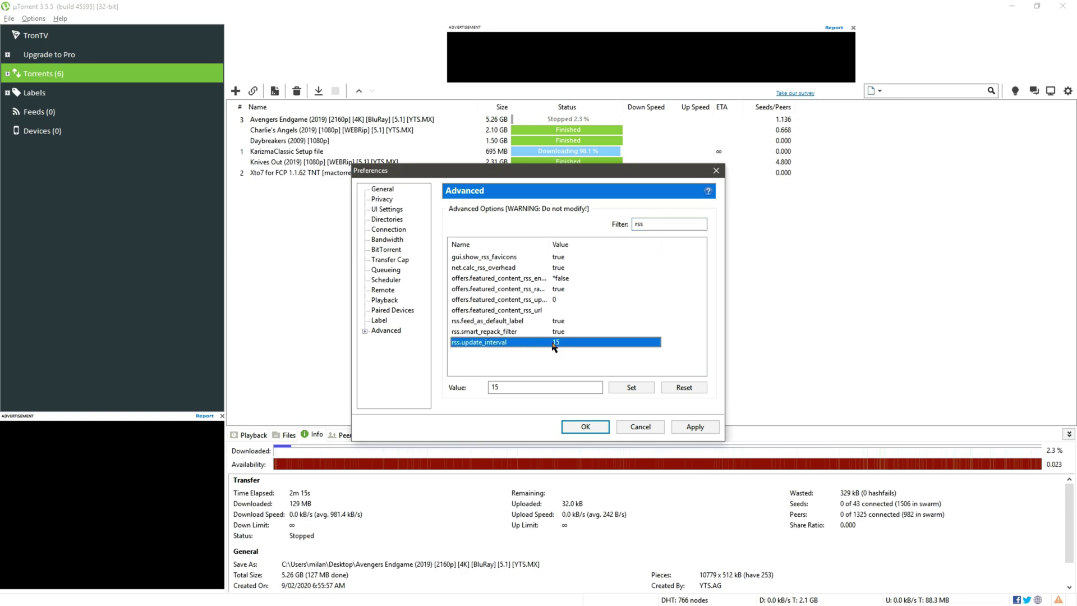
click(510, 386)
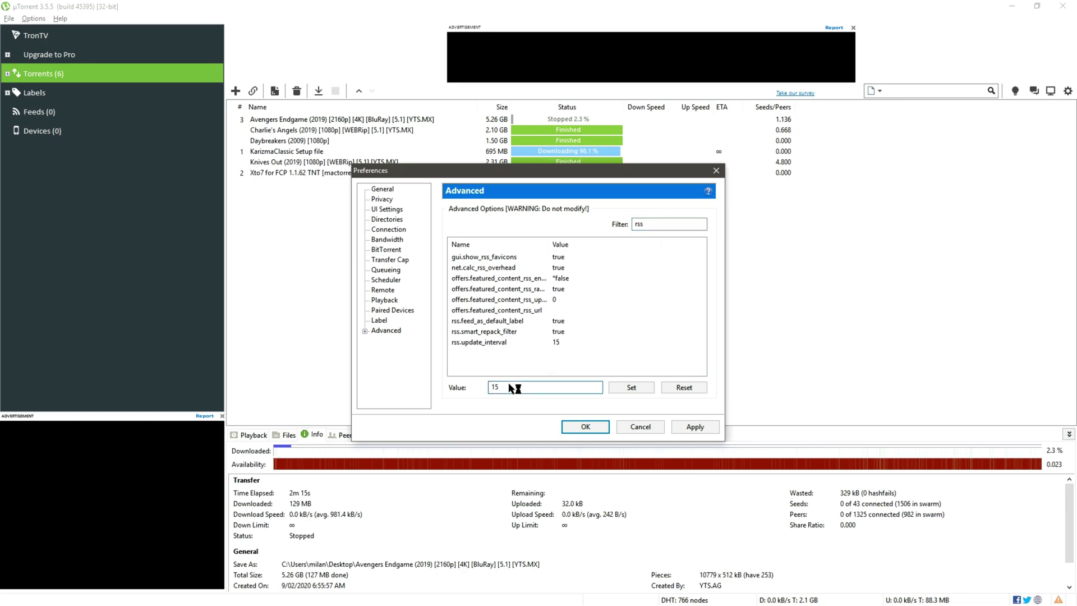
text(20)
click(637, 393)
click(691, 428)
Close Preferences, show Avengers Endgame's tracker list, then switch to the Notepad tracker file.
click(586, 428)
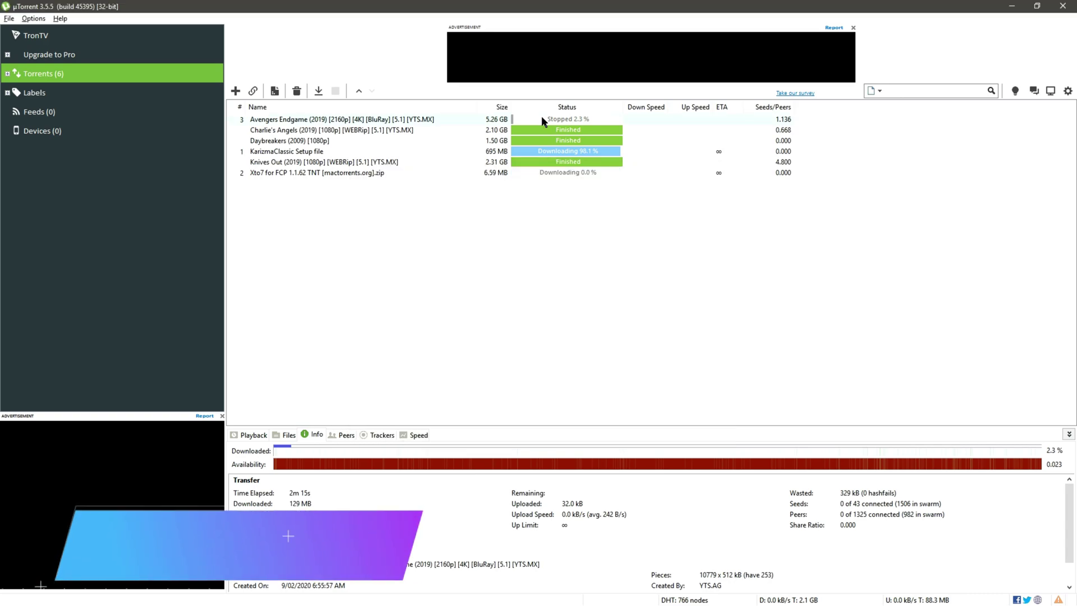
click(382, 435)
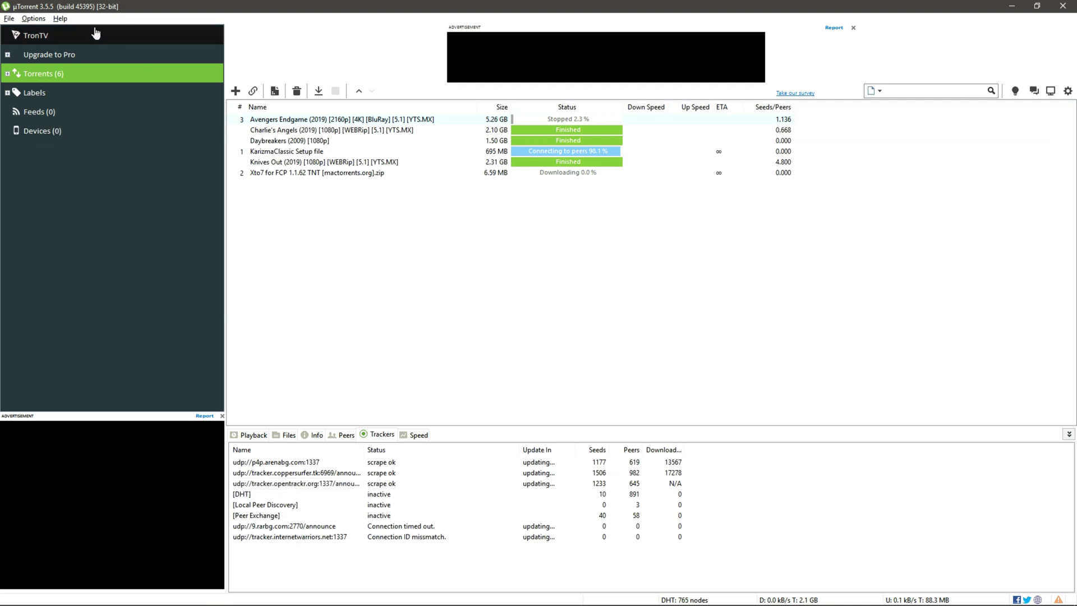
click(48, 21)
click(56, 45)
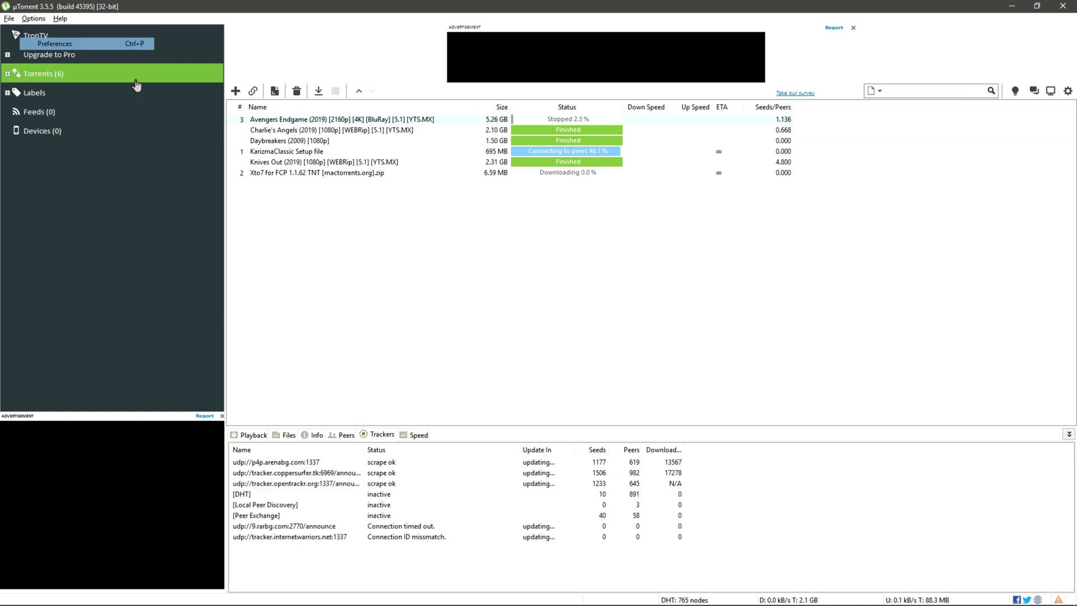
click(716, 170)
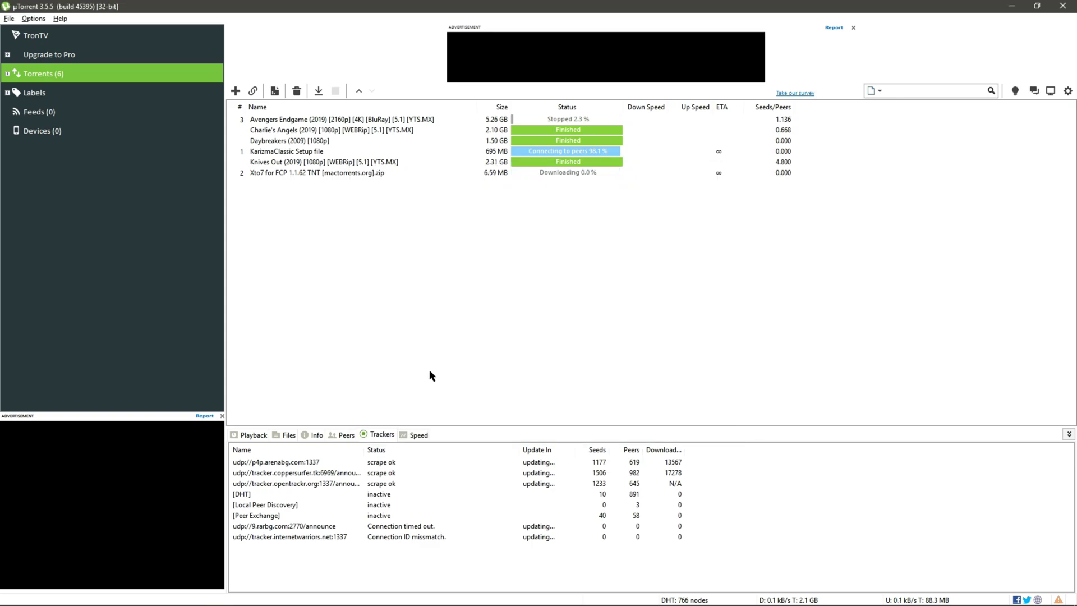
key(alt+Tab)
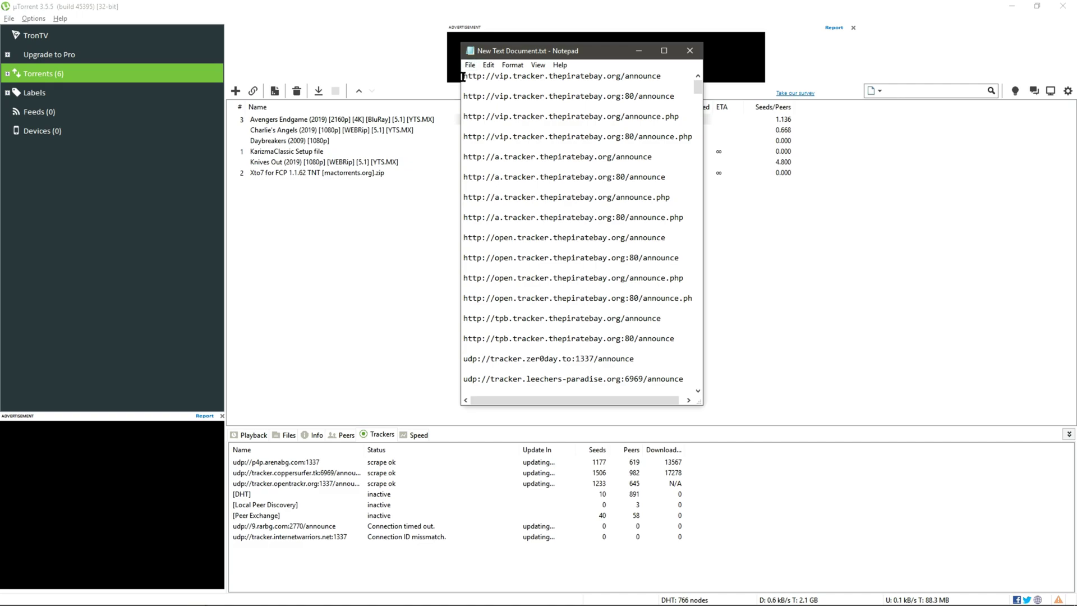
Copy all tracker announce URLs from New Text Document.txt and return to uTorrent.
drag(463, 76, 570, 335)
right_click(569, 335)
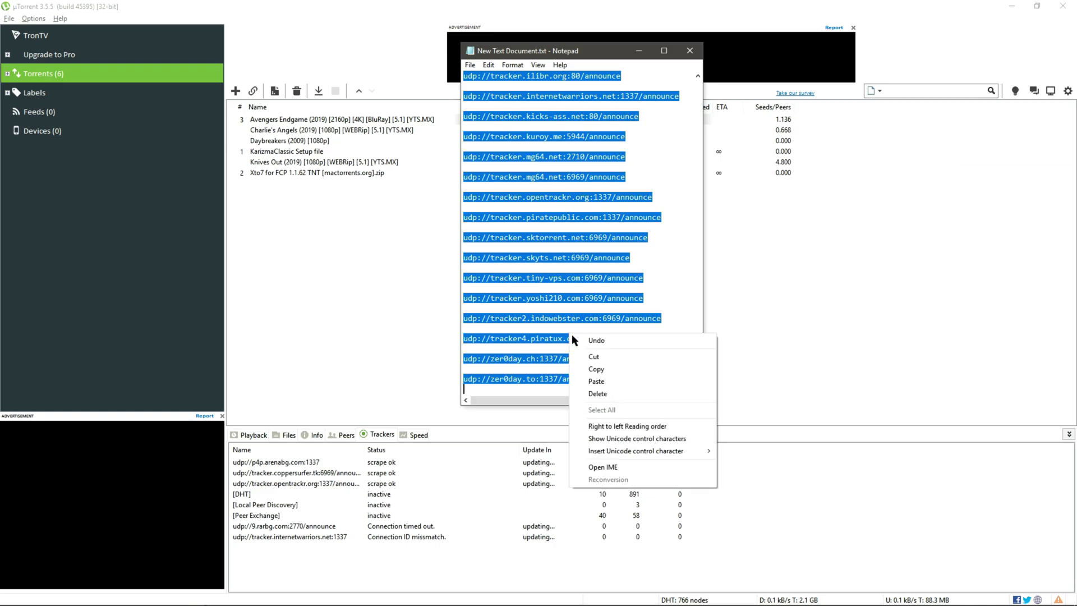
click(584, 369)
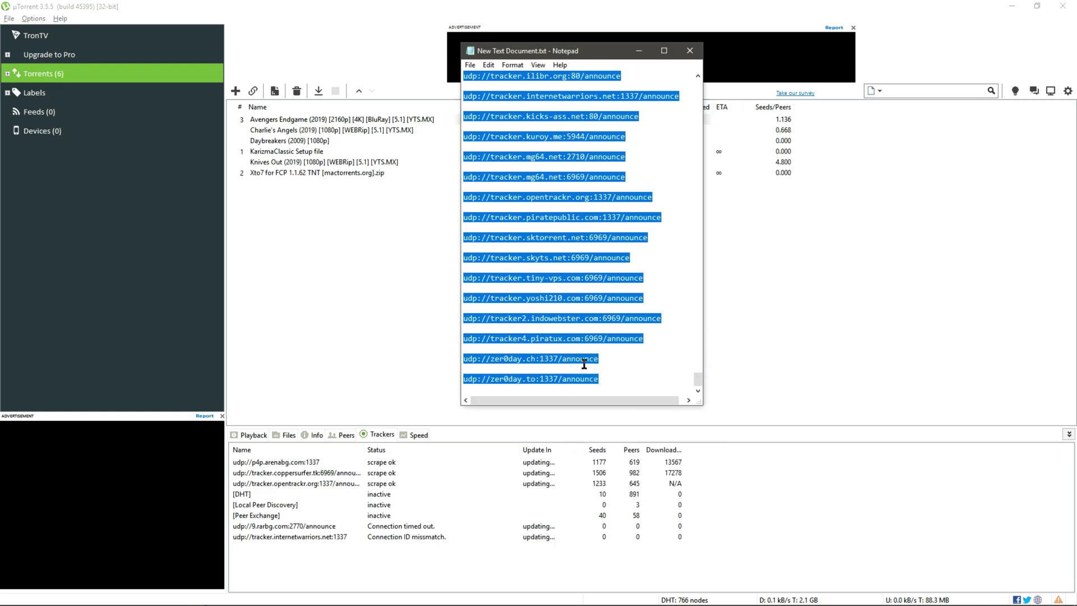
click(674, 4)
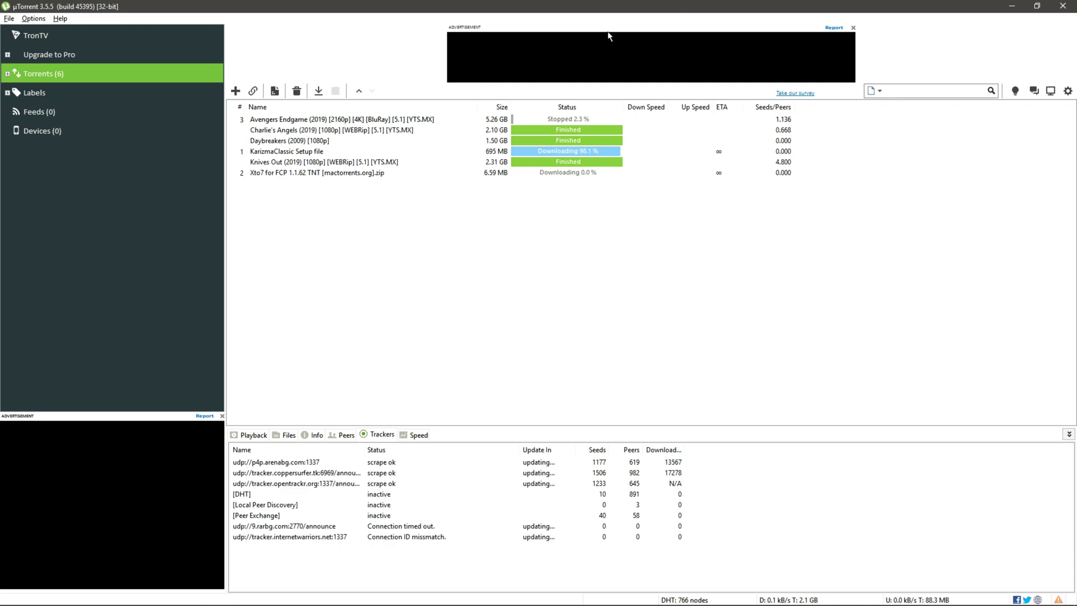
Paste the copied announce URLs on a new line after Avengers Endgame's existing trackers and save.
right_click(752, 507)
click(803, 544)
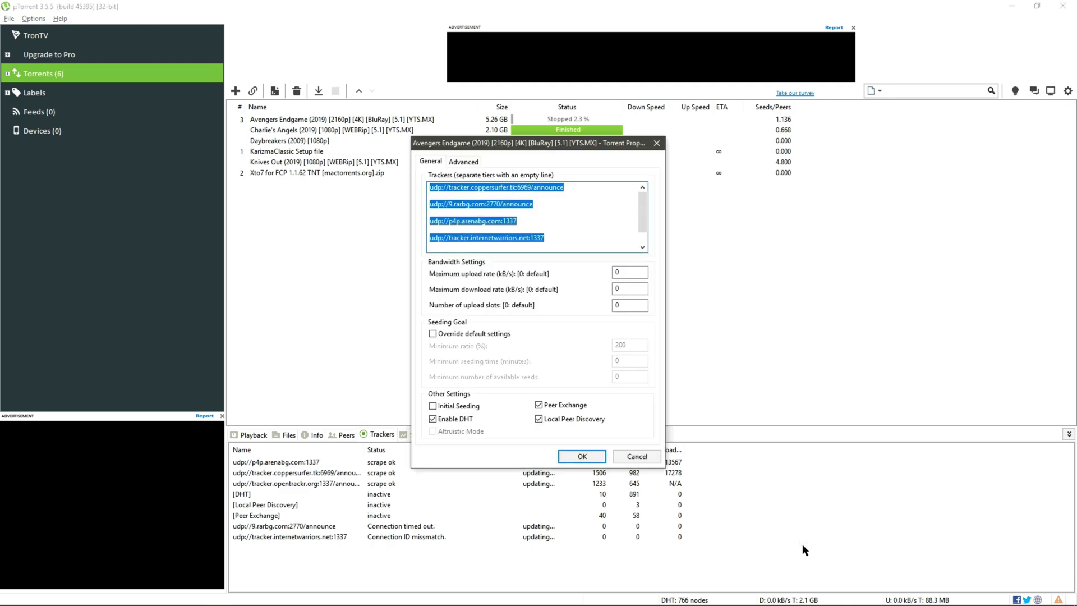
scroll(573, 224, down, 1)
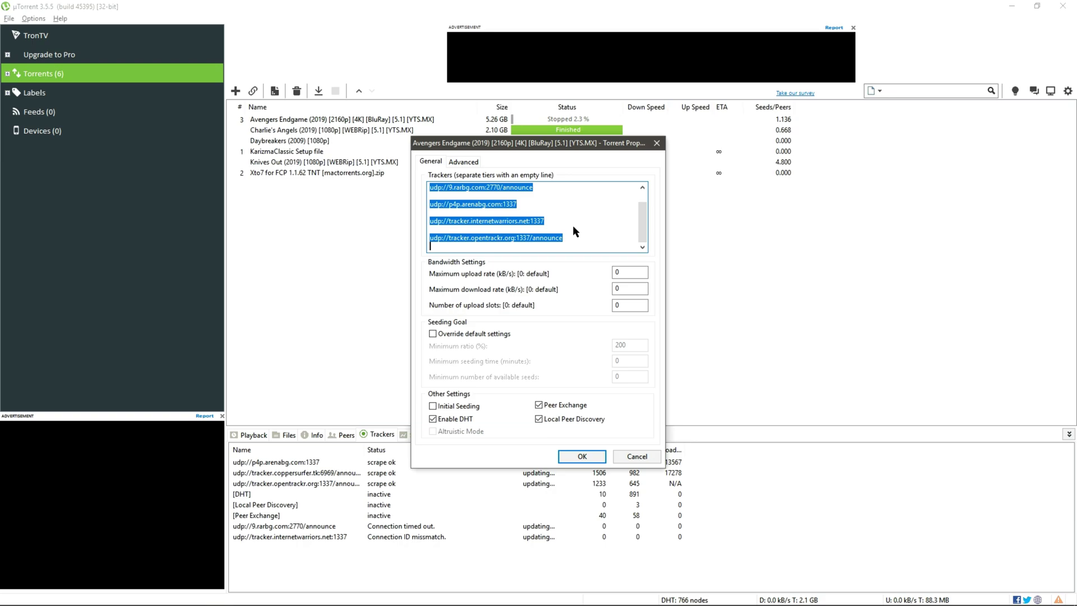
click(515, 248)
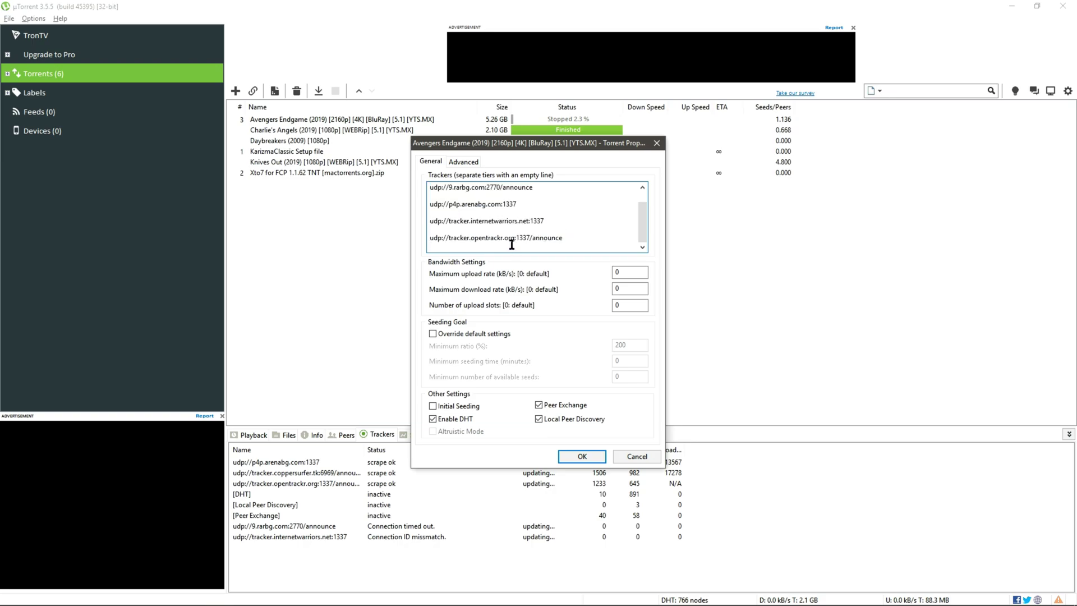
key(Return)
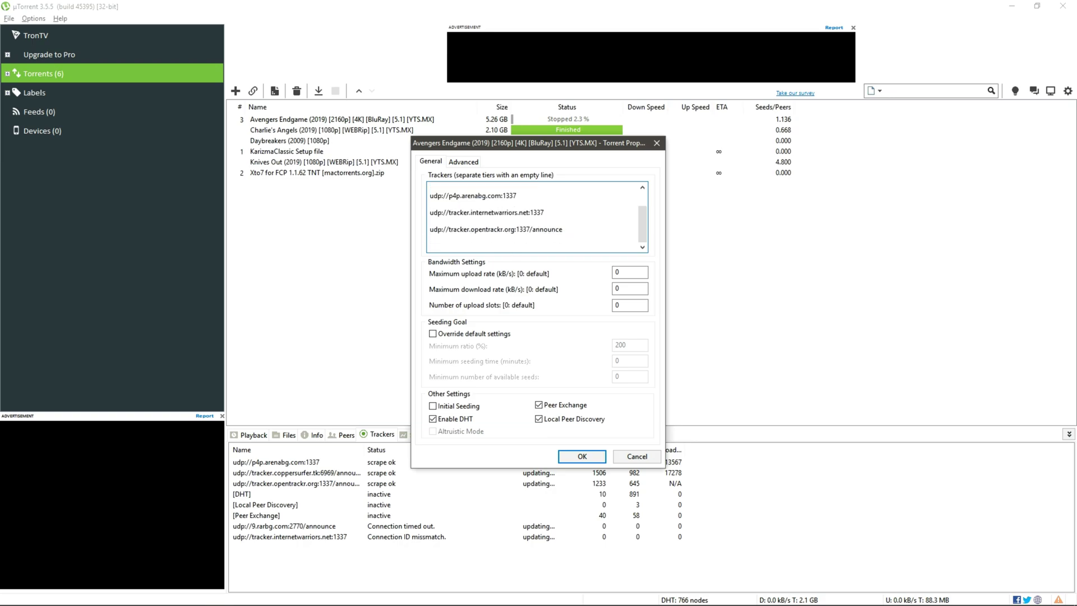
right_click(460, 249)
click(490, 297)
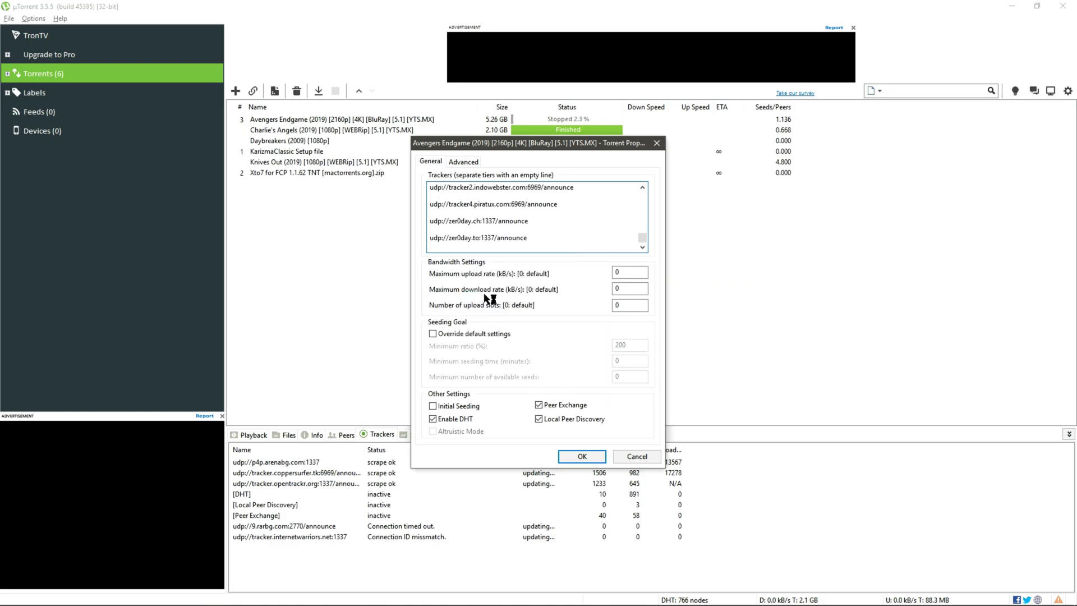
click(561, 454)
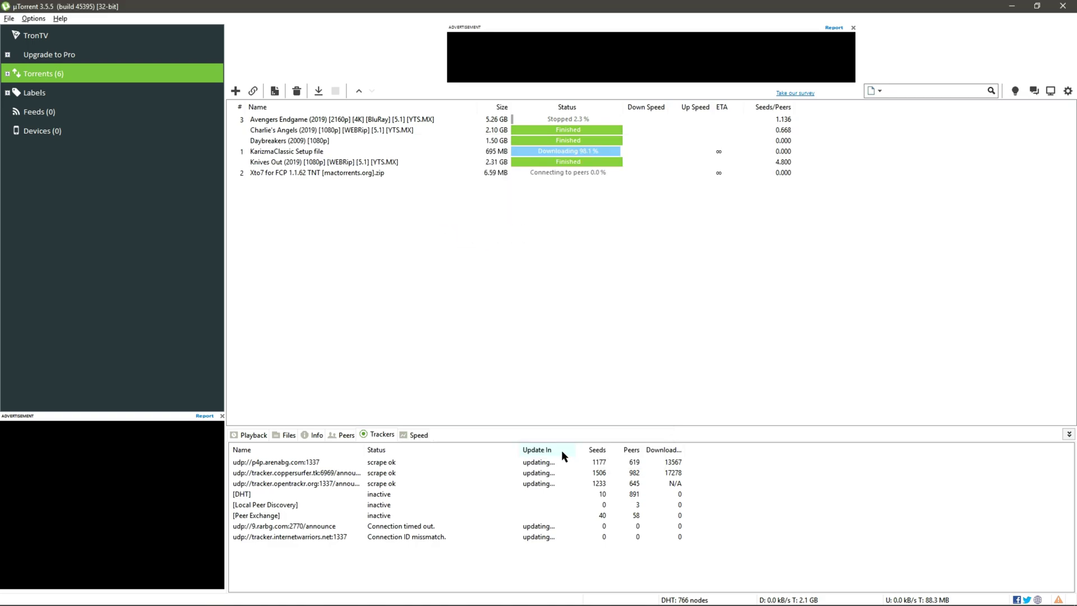
Show the Info tab and start the stopped Avengers Endgame torrent from its context menu.
click(300, 437)
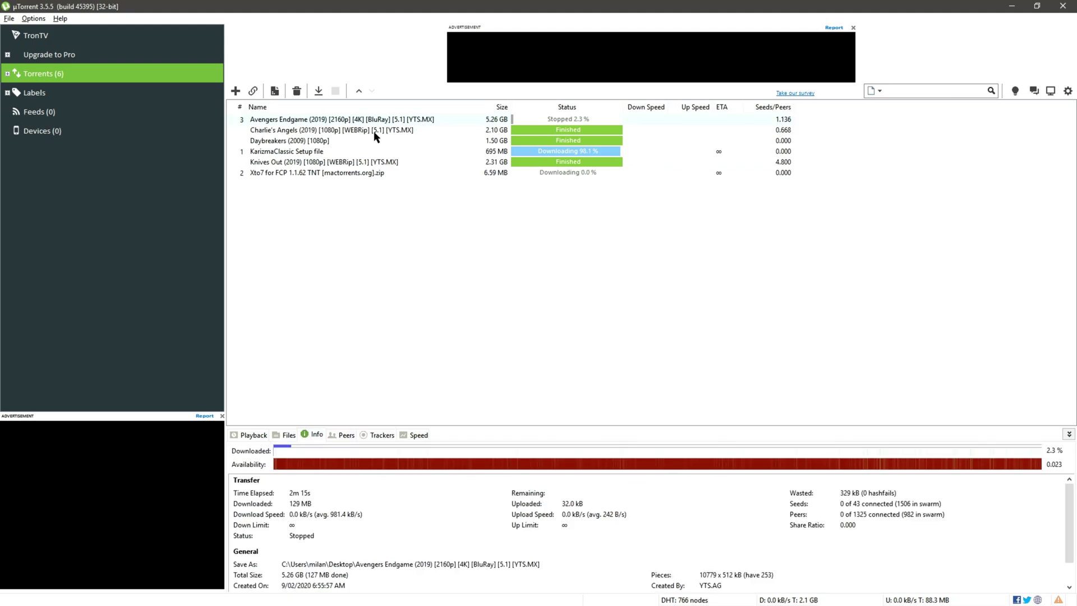
right_click(388, 120)
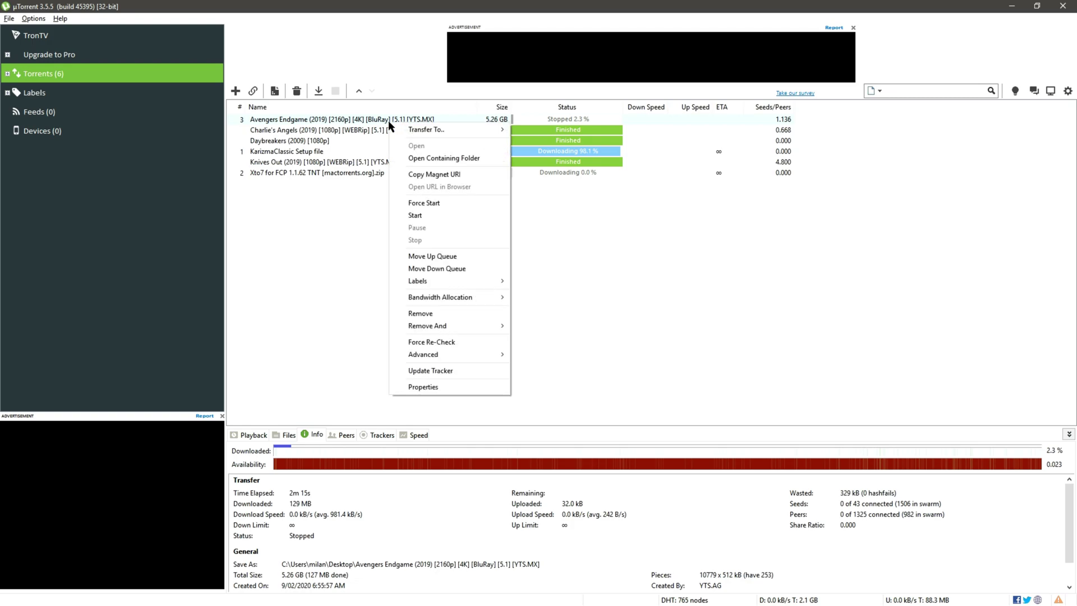
click(416, 216)
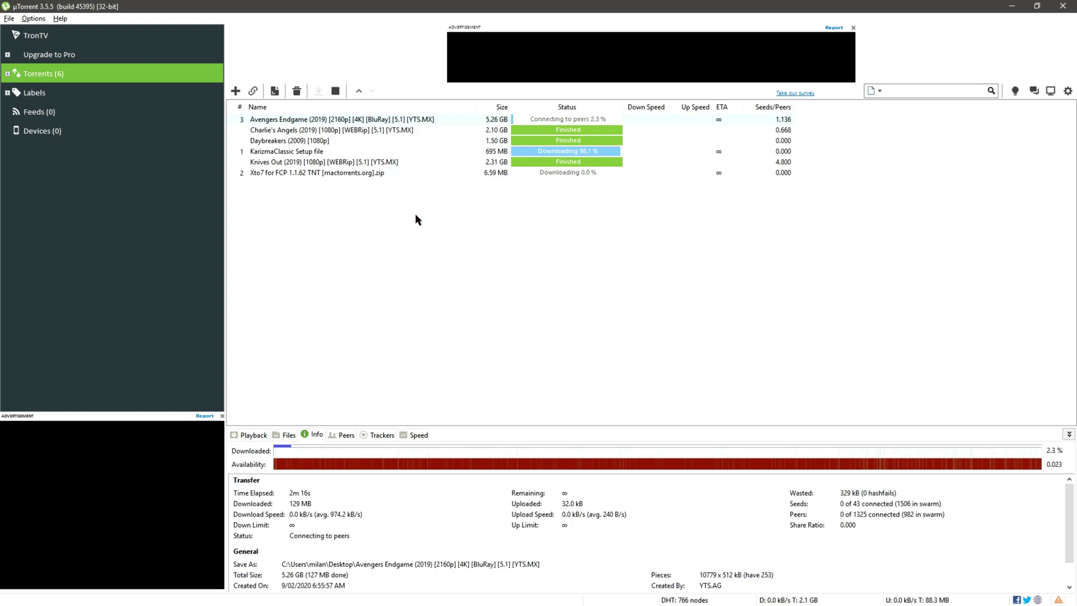